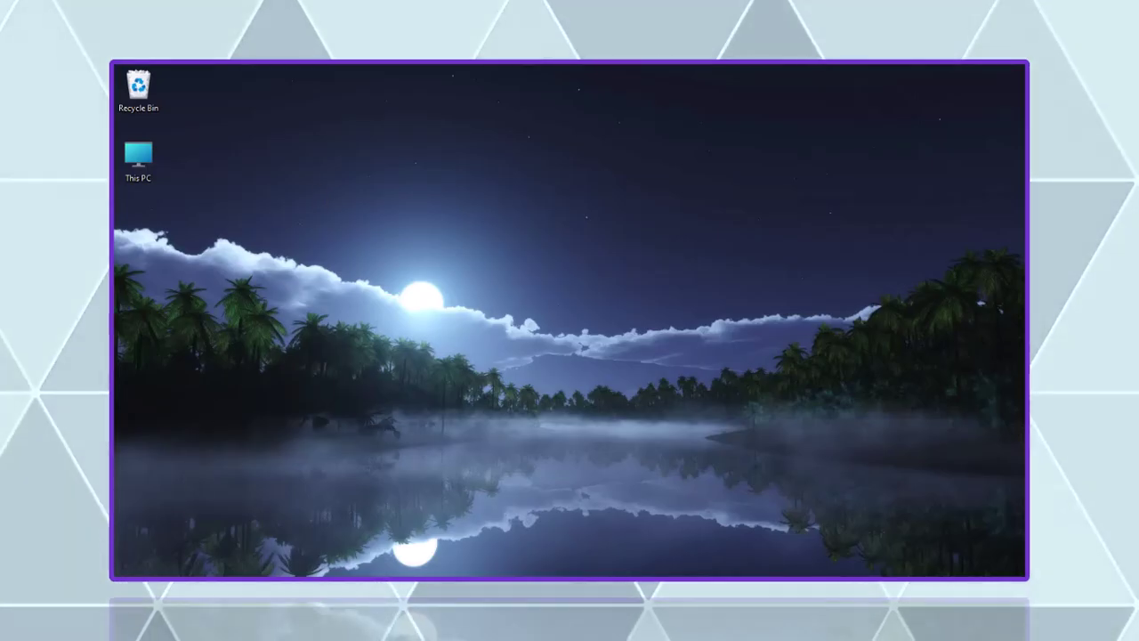
- Open Windows Security's Device security processor details, showing Nuvoton TPM 2.0 ready for attestation and storage
{"action": "left_click", "coordinate": [136, 562]}
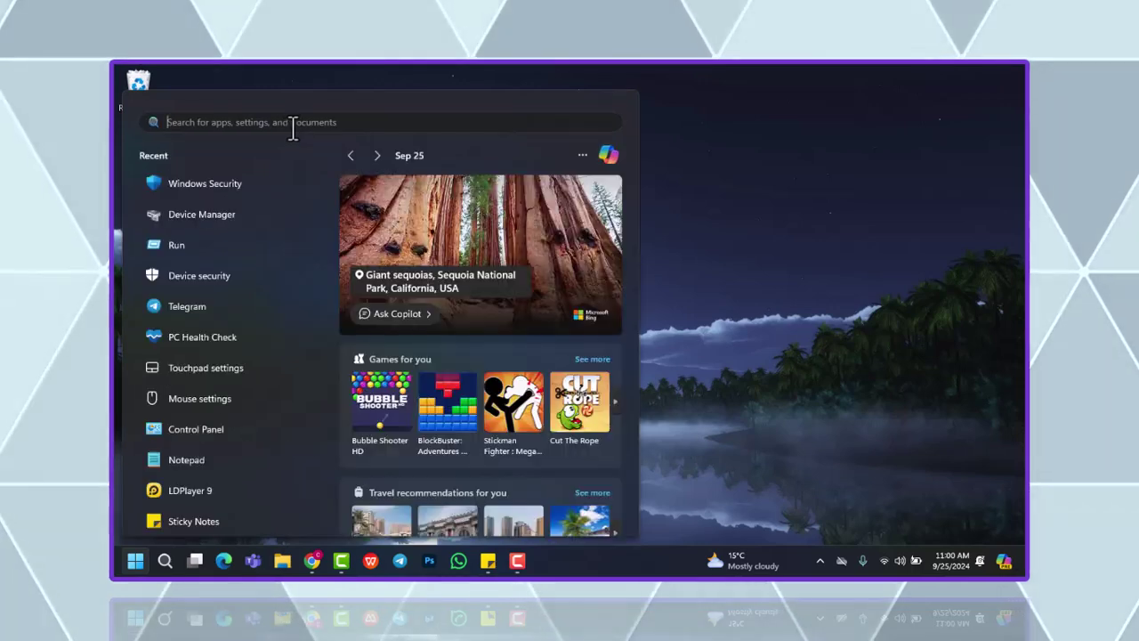
{"action": "type", "text": "w"}
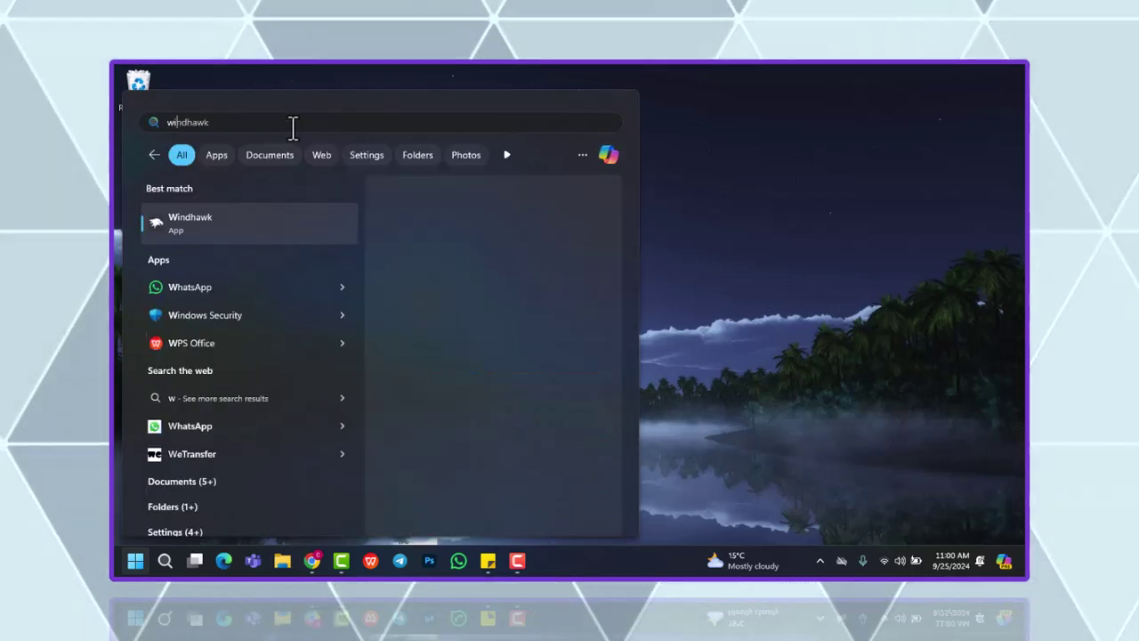
{"action": "type", "text": "indows s"}
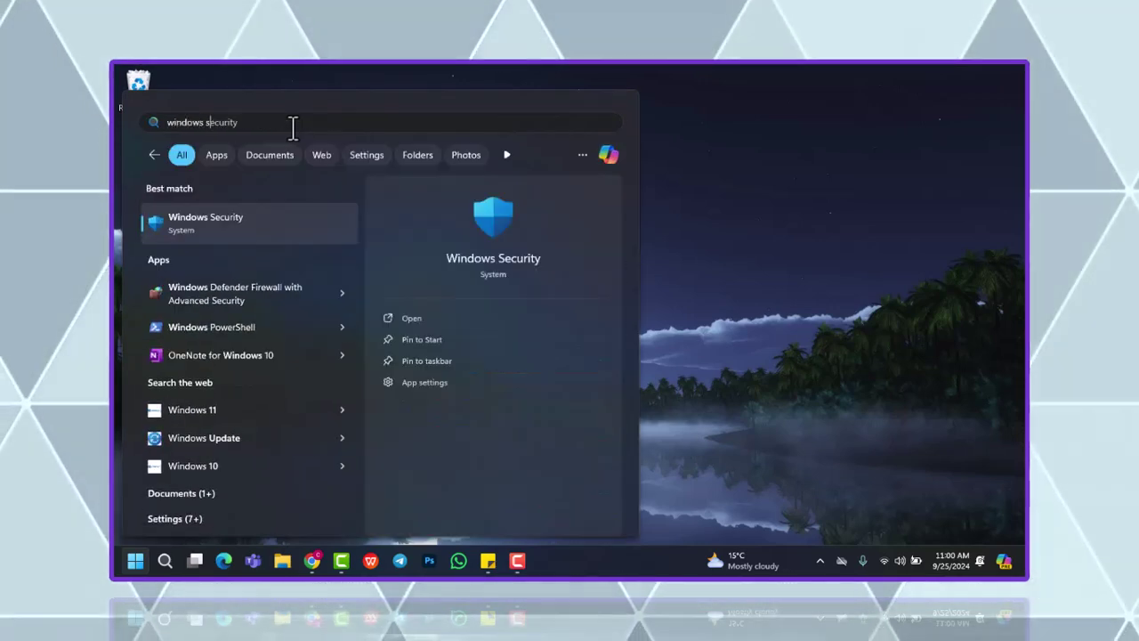
{"action": "type", "text": "ec"}
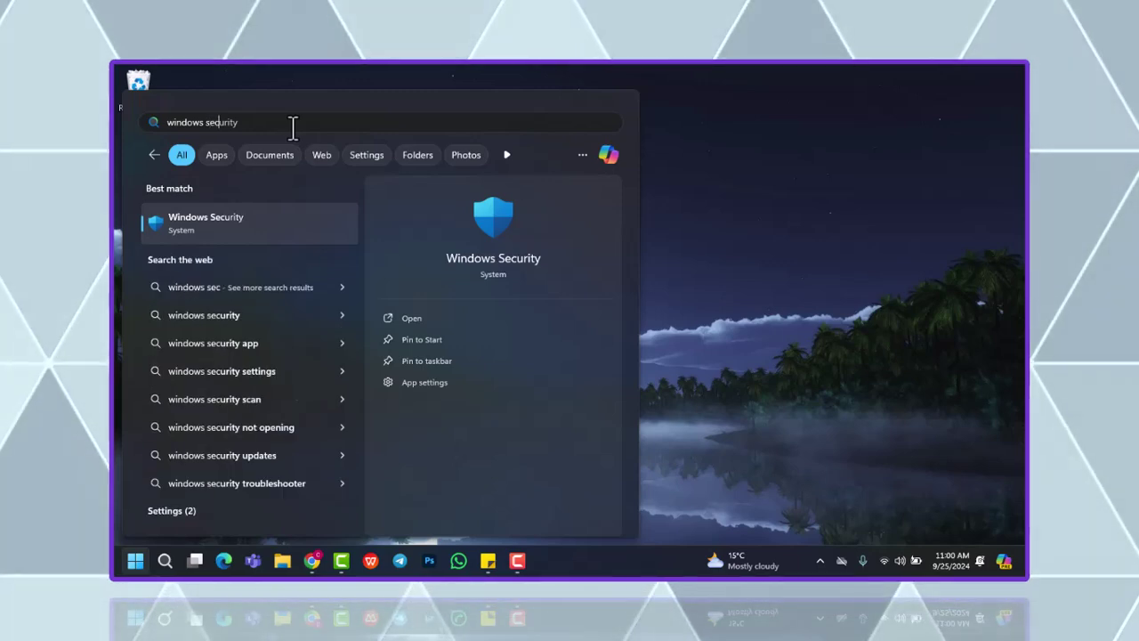
{"action": "left_click", "coordinate": [412, 320]}
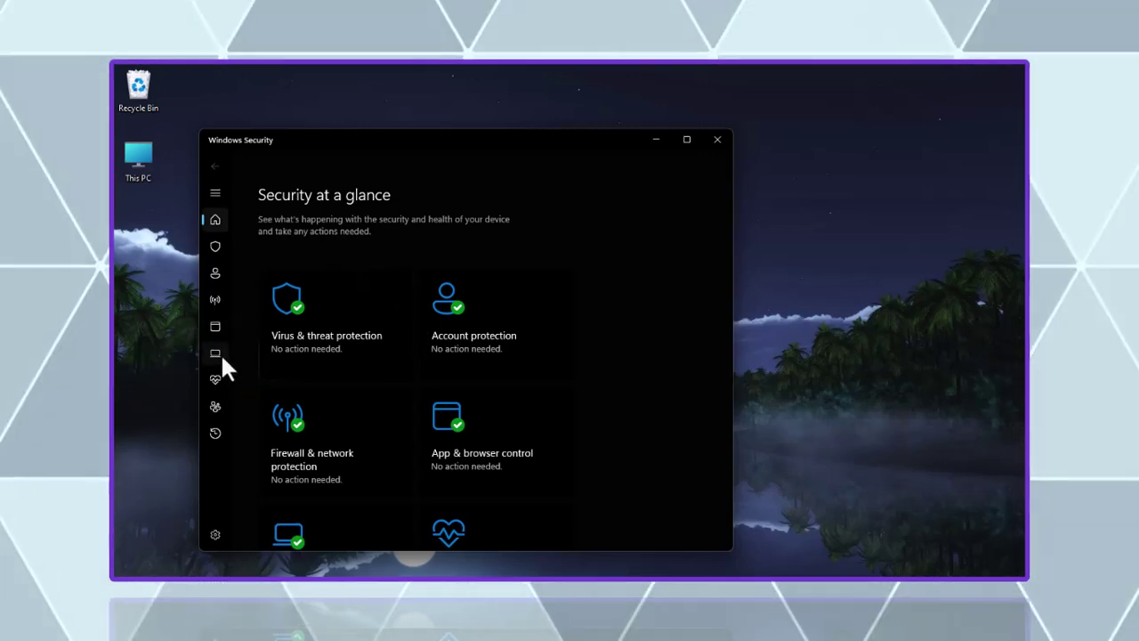
{"action": "left_click", "coordinate": [222, 360]}
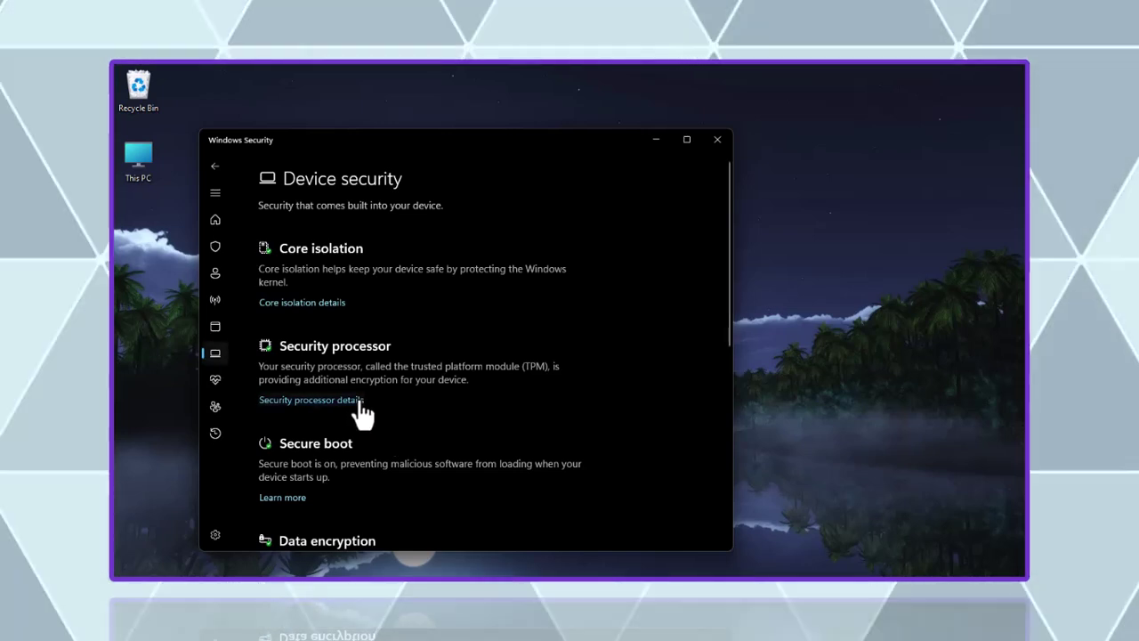
{"action": "left_click", "coordinate": [361, 402]}
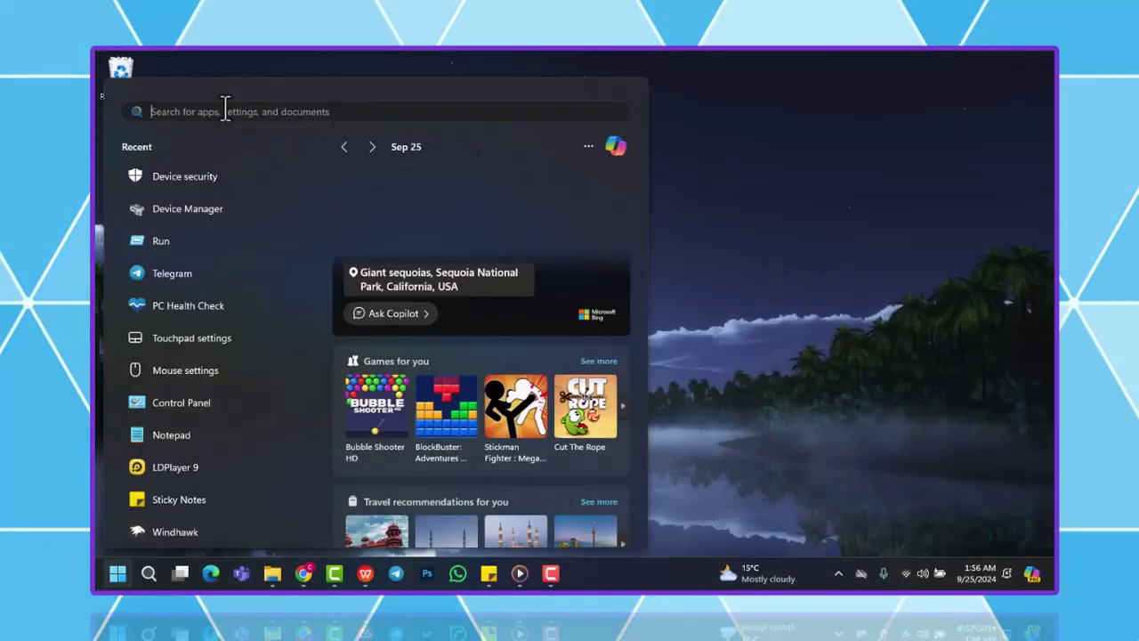
- Open the Run dialog with 'tpm.msc' entered to launch TPM Management
{"action": "type", "text": "run"}
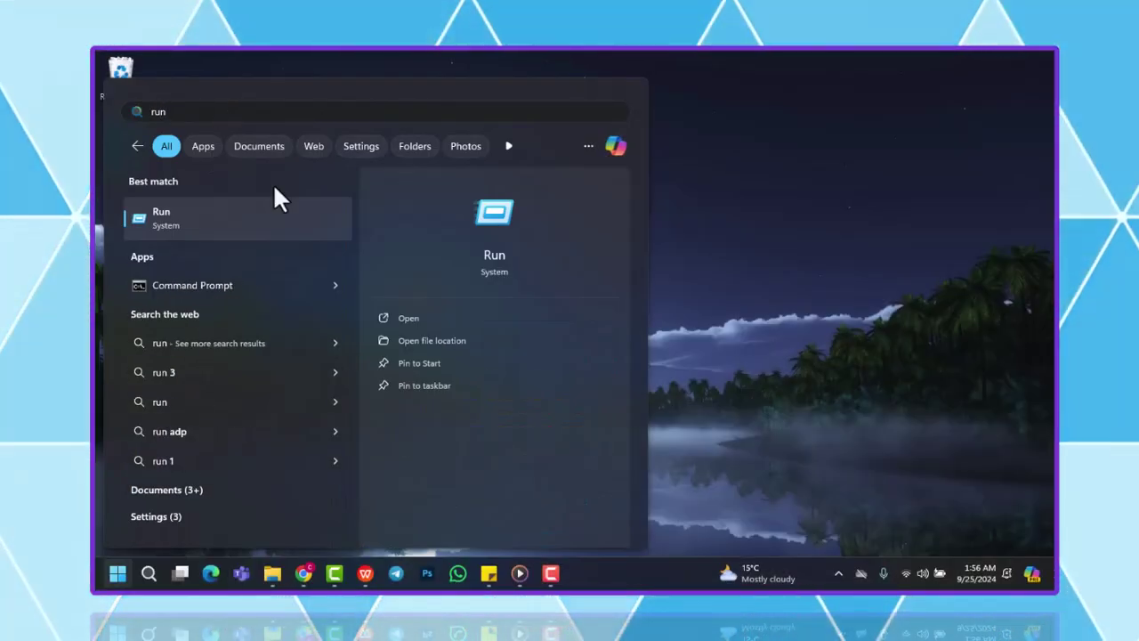
{"action": "left_click", "coordinate": [419, 317]}
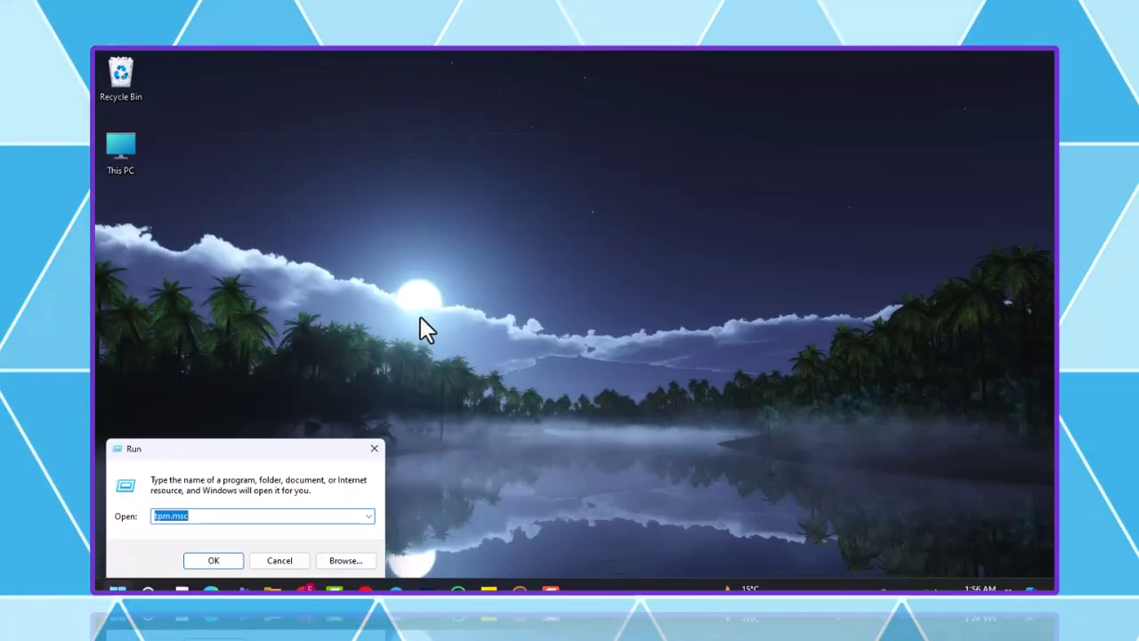
{"action": "left_click", "coordinate": [206, 516]}
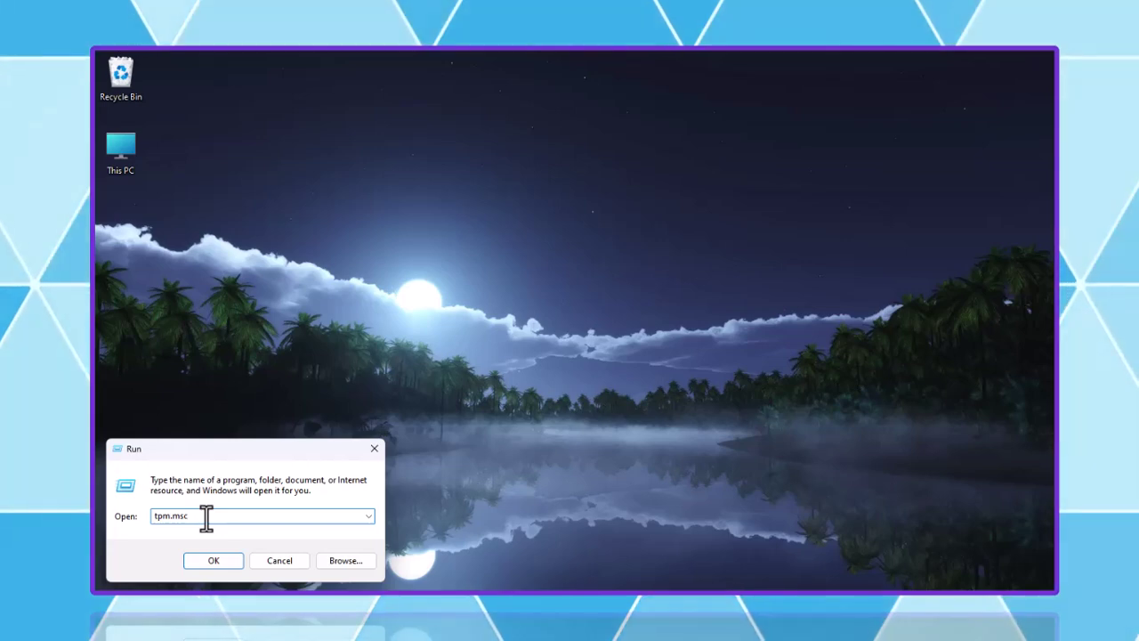
- Launch TPM Management, confirm the TPM 2.0 is ready, and cancel the Clear TPM wizard
{"action": "left_click", "coordinate": [217, 554]}
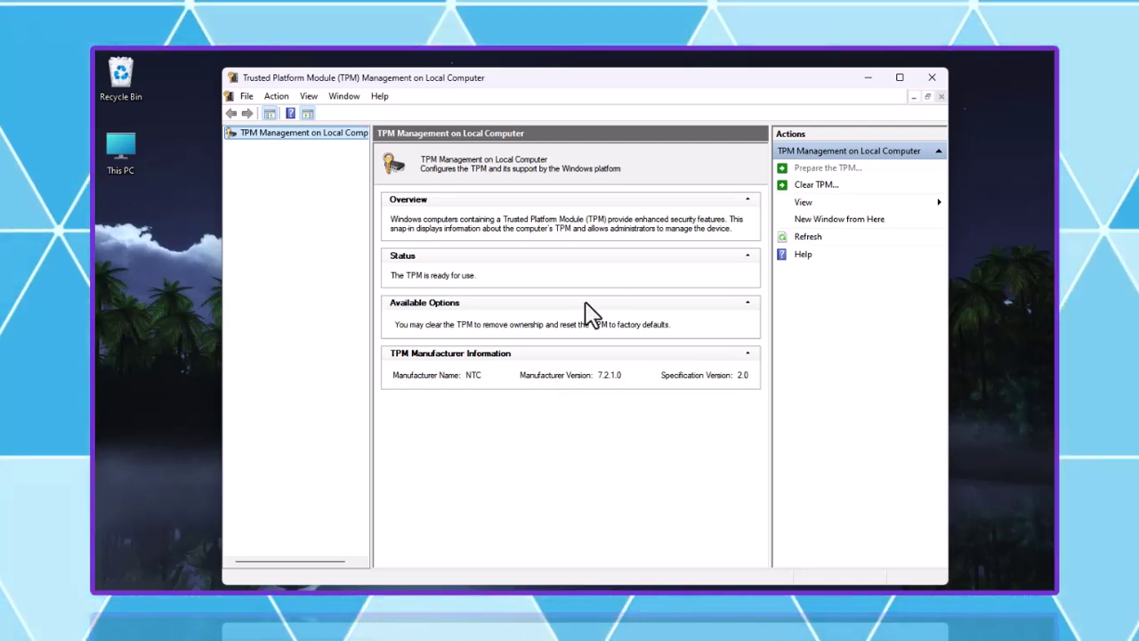
{"action": "left_click", "coordinate": [825, 189]}
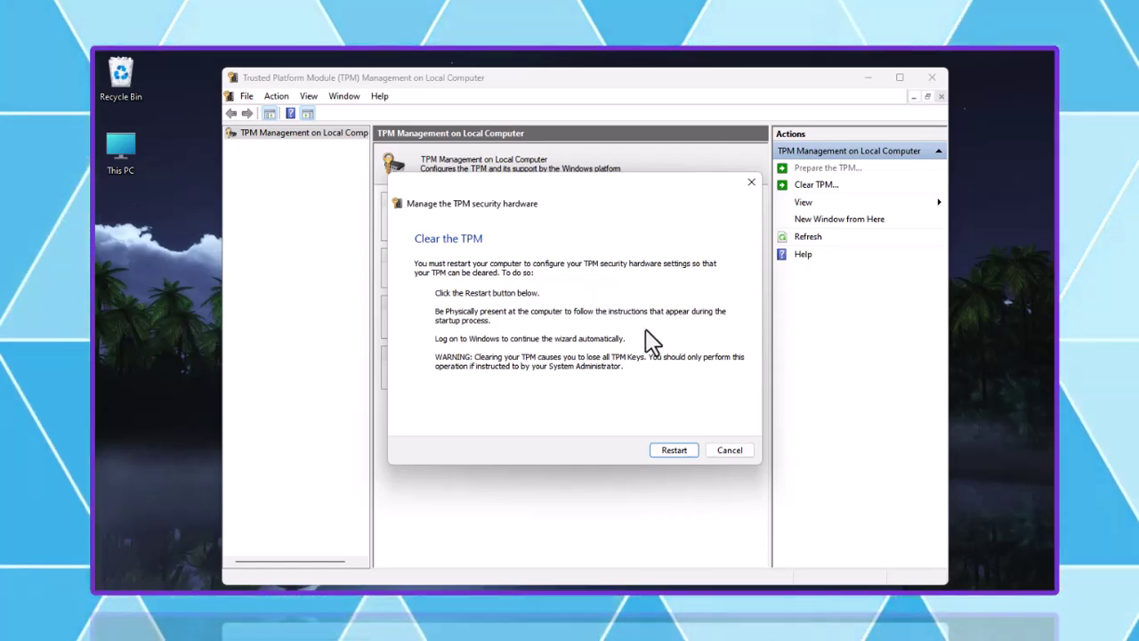
{"action": "left_click", "coordinate": [742, 449]}
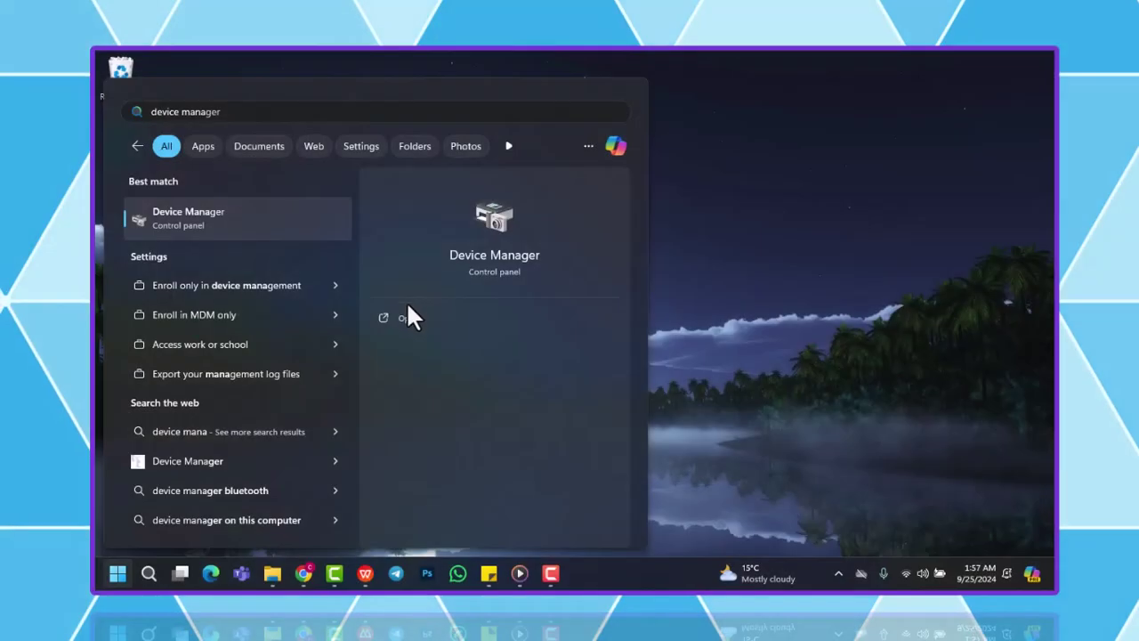
- Open Device Manager's Trusted Platform Module 2.0 properties under Security devices, showing it works properly
{"action": "left_click", "coordinate": [405, 317]}
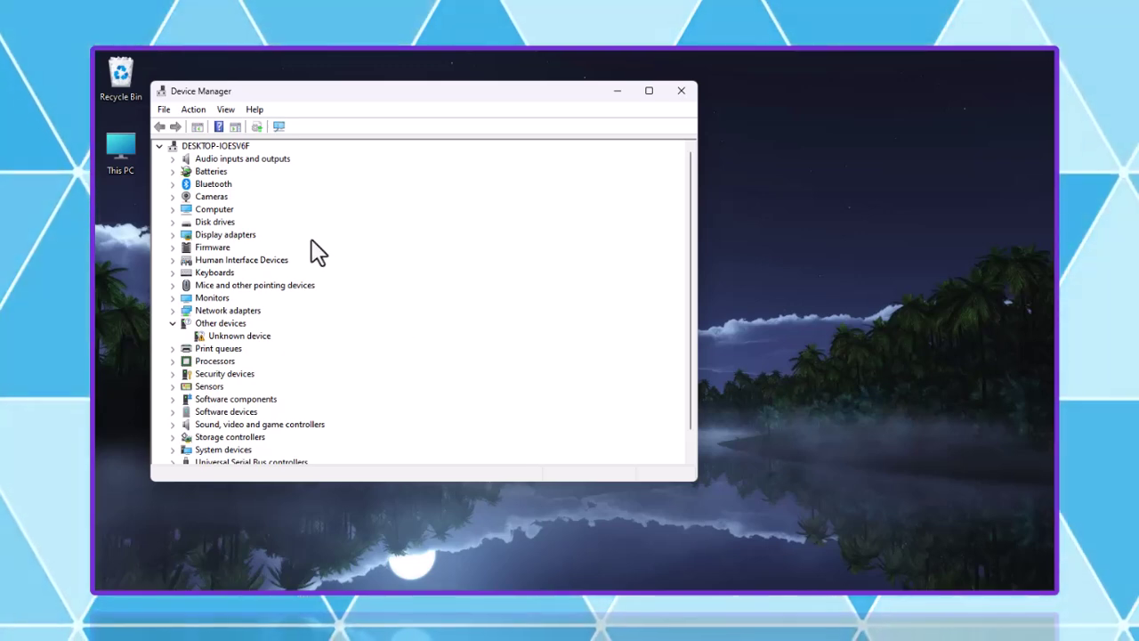
{"action": "scroll", "coordinate": [282, 178], "scroll_direction": "down", "scroll_amount": 1}
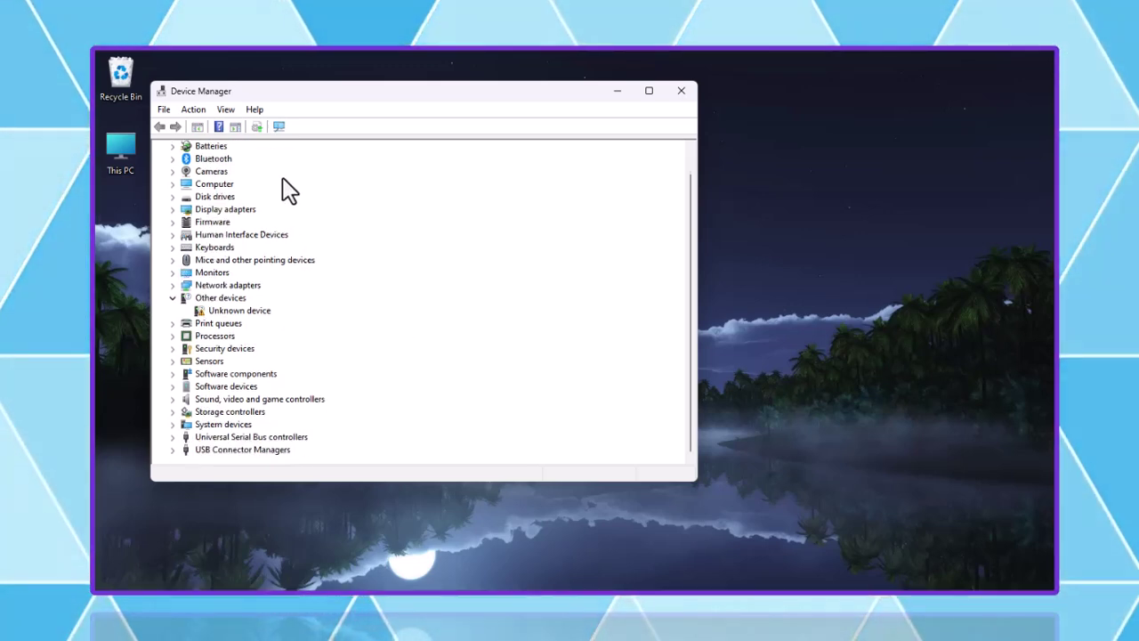
{"action": "left_click", "coordinate": [219, 349]}
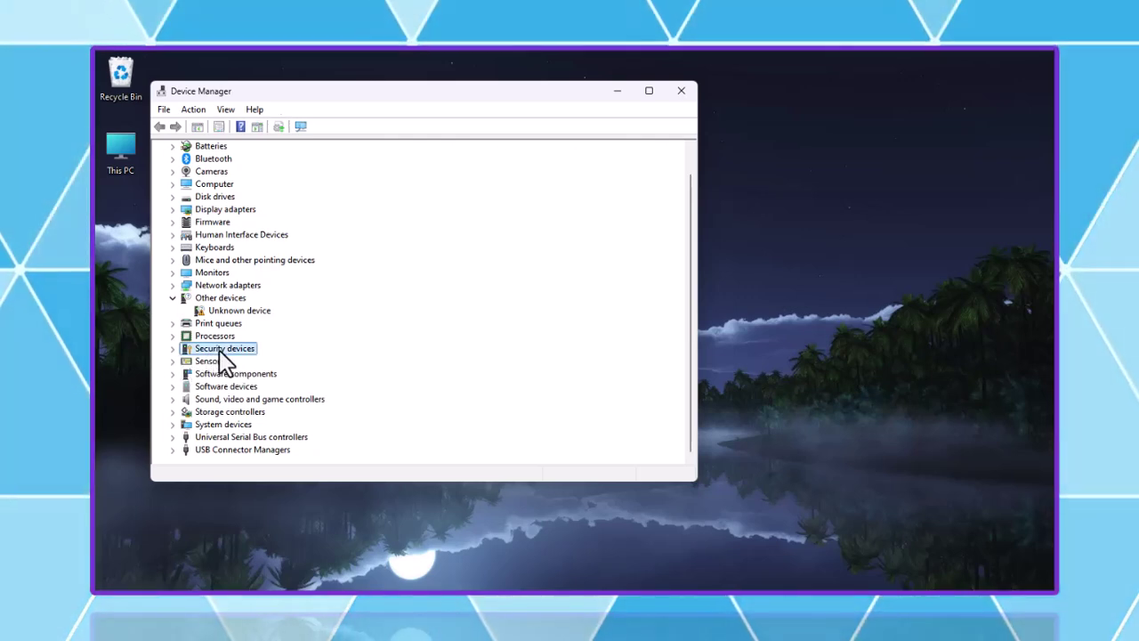
{"action": "left_click", "coordinate": [172, 349]}
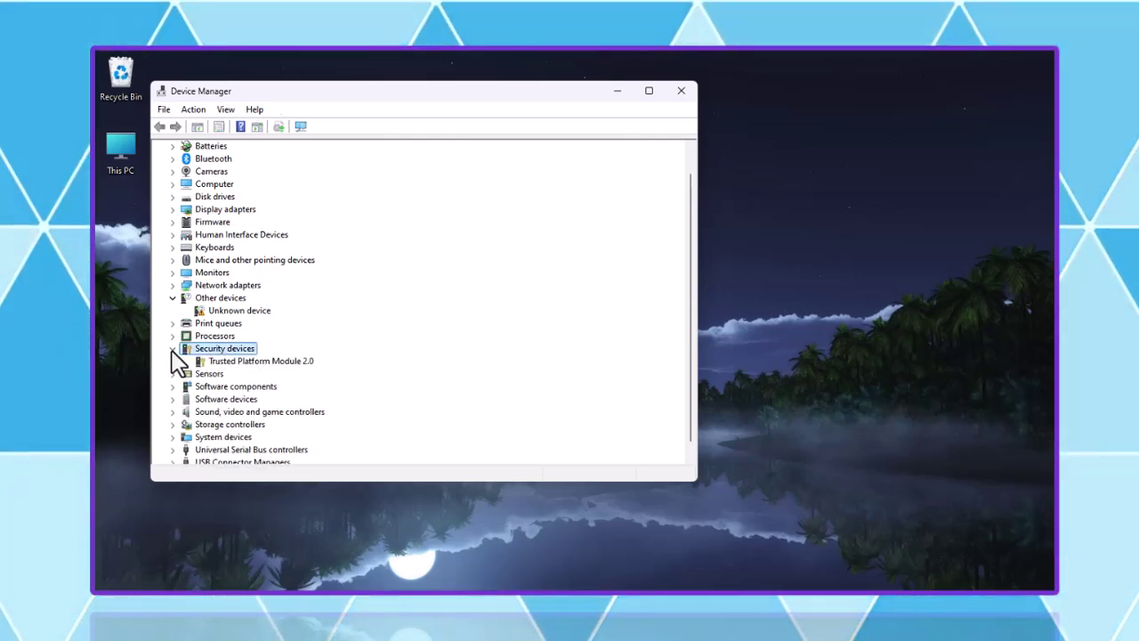
{"action": "left_click", "coordinate": [242, 363]}
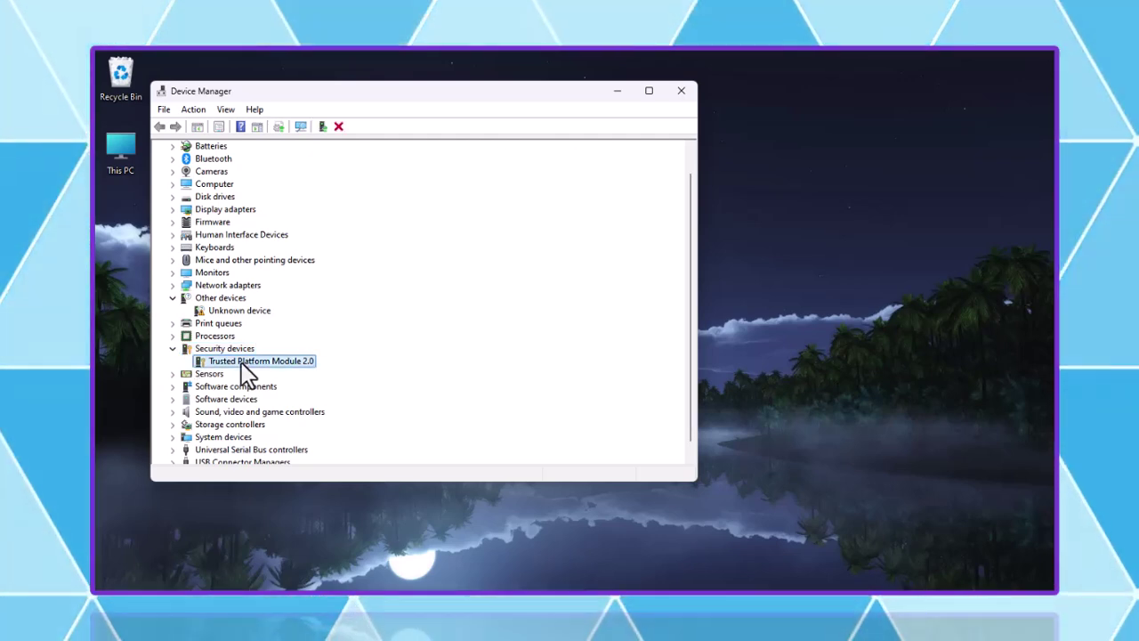
{"action": "double_click", "coordinate": [240, 363]}
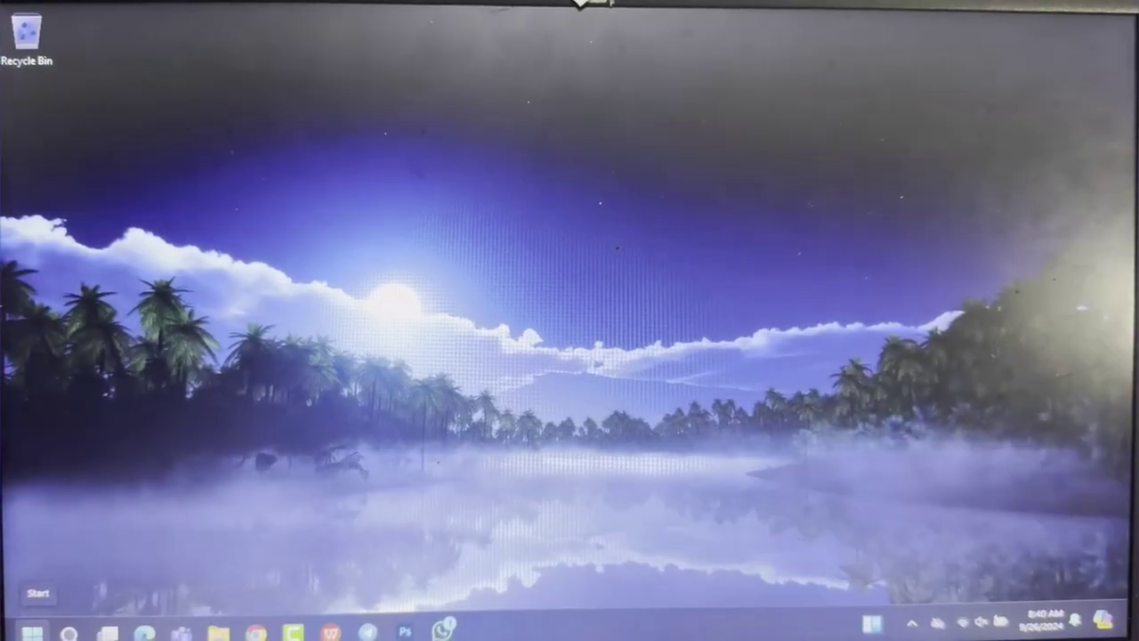
- Bring up the Start menu power options to restart into the Dell BIOS Setup
{"action": "left_click", "coordinate": [32, 631]}
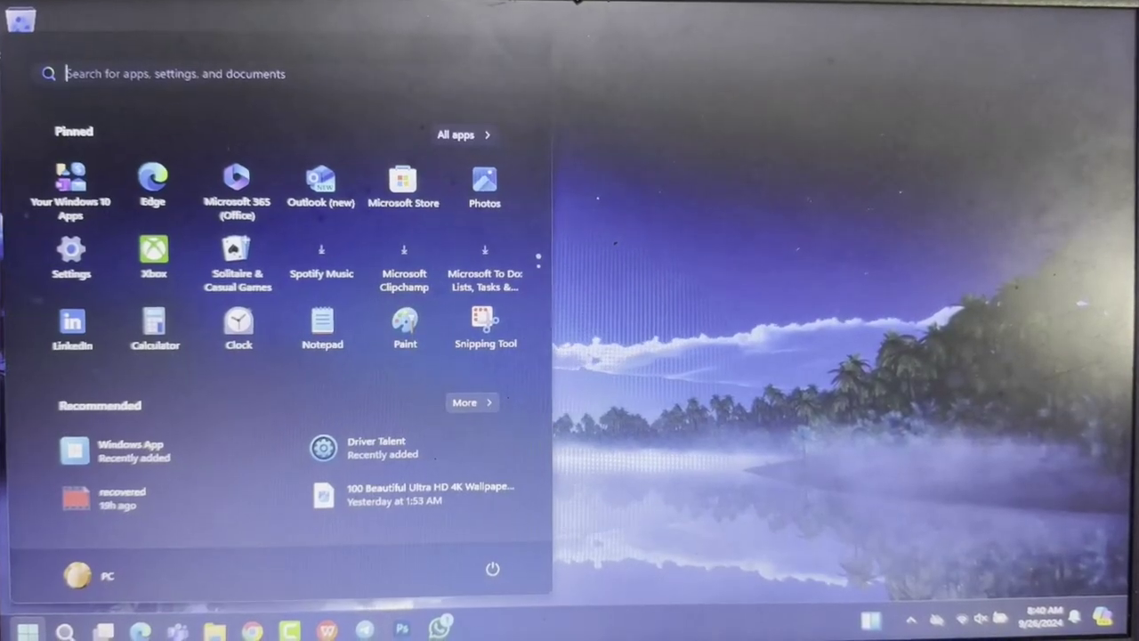
{"action": "left_click", "coordinate": [492, 570]}
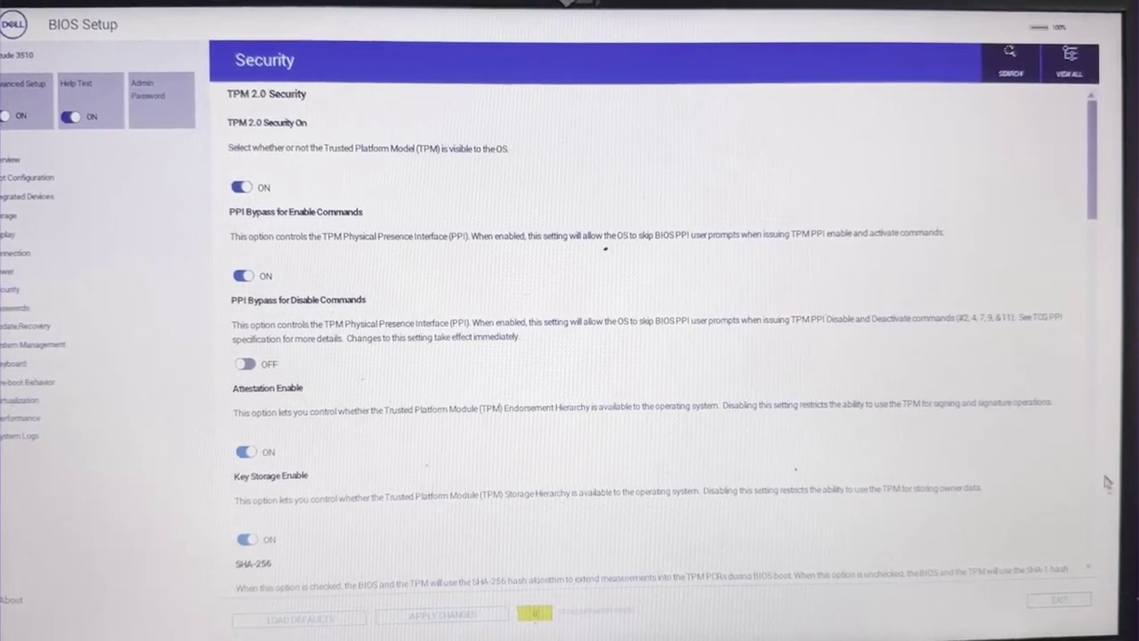
{"action": "scroll", "coordinate": [1095, 574], "scroll_direction": "down", "scroll_amount": 1}
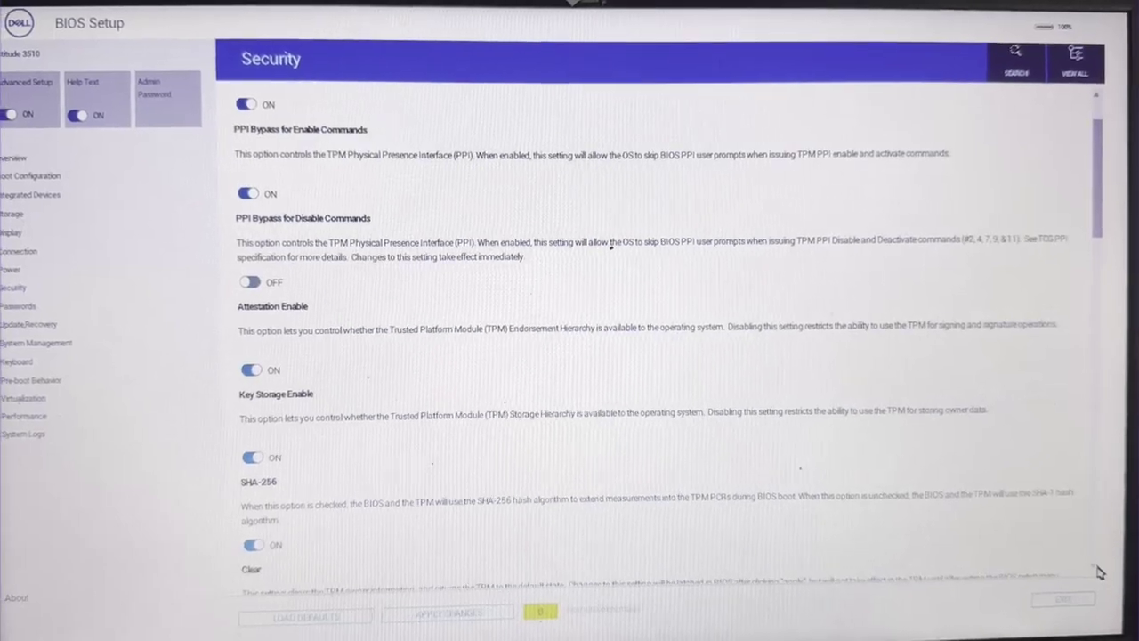
{"action": "scroll", "coordinate": [1097, 573], "scroll_direction": "down", "scroll_amount": 2}
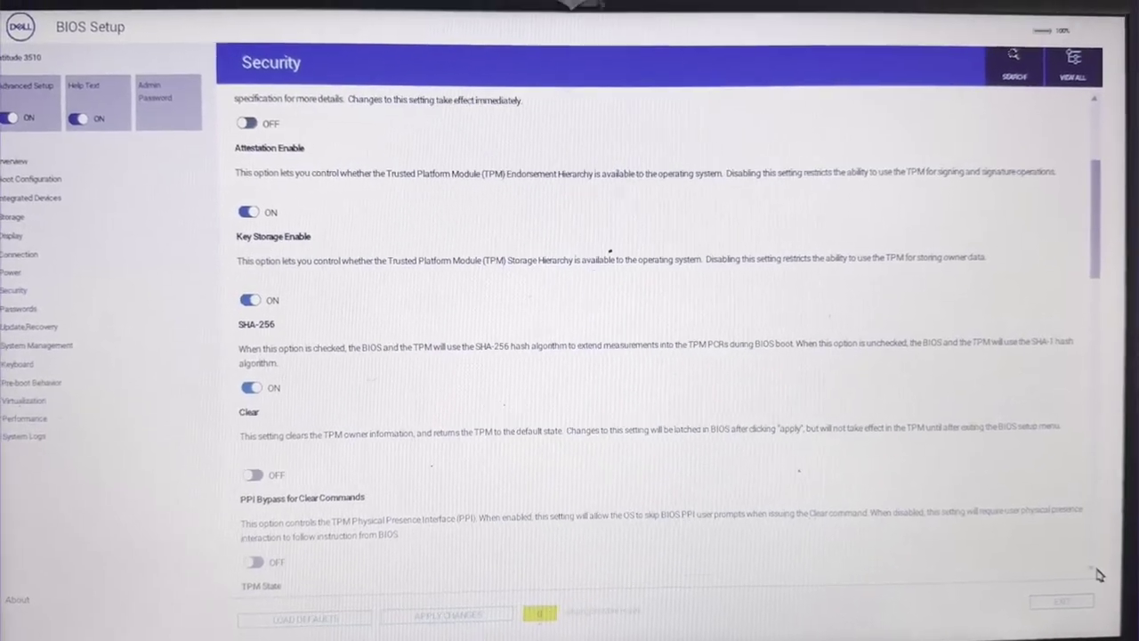
{"action": "scroll", "coordinate": [1099, 574], "scroll_direction": "down", "scroll_amount": 1}
{"action": "scroll", "coordinate": [1099, 576], "scroll_direction": "down", "scroll_amount": 1}
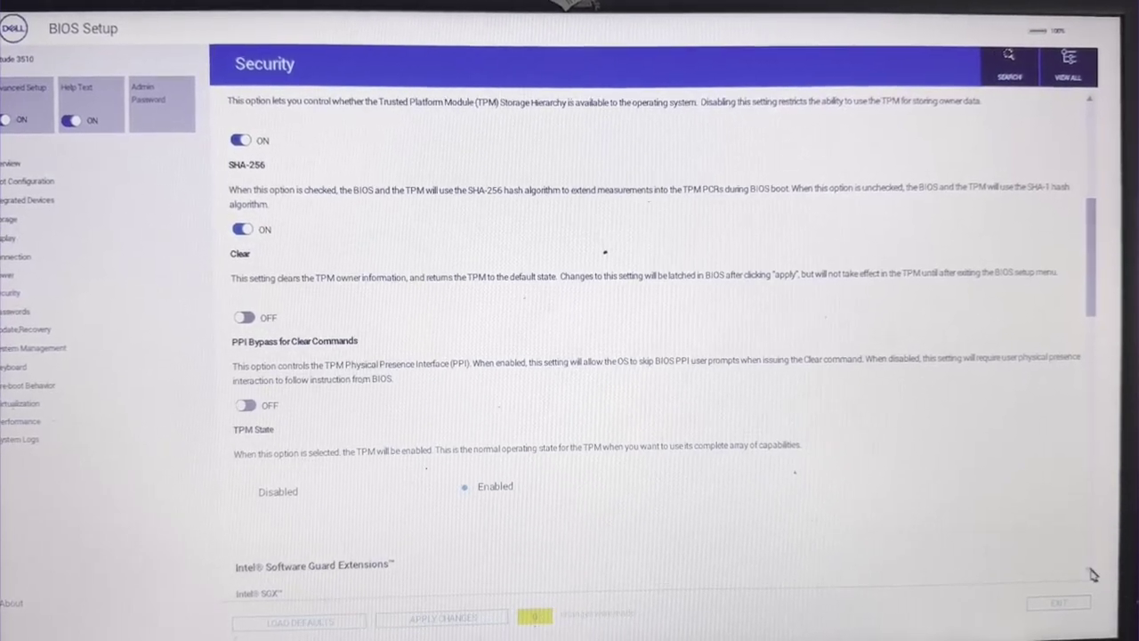
{"action": "scroll", "coordinate": [1093, 574], "scroll_direction": "down", "scroll_amount": 1}
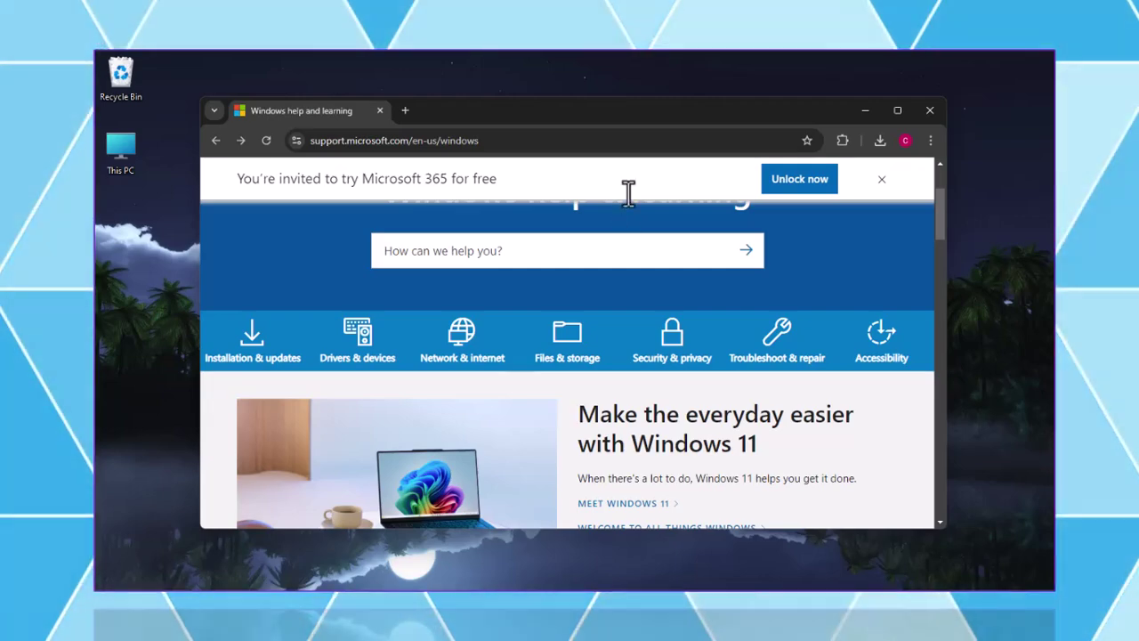
- Open the Microsoft Support article 'How to use the PC Health Check app'
{"action": "scroll", "coordinate": [620, 272], "scroll_direction": "down", "scroll_amount": 5}
{"action": "scroll", "coordinate": [620, 272], "scroll_direction": "down", "scroll_amount": 5}
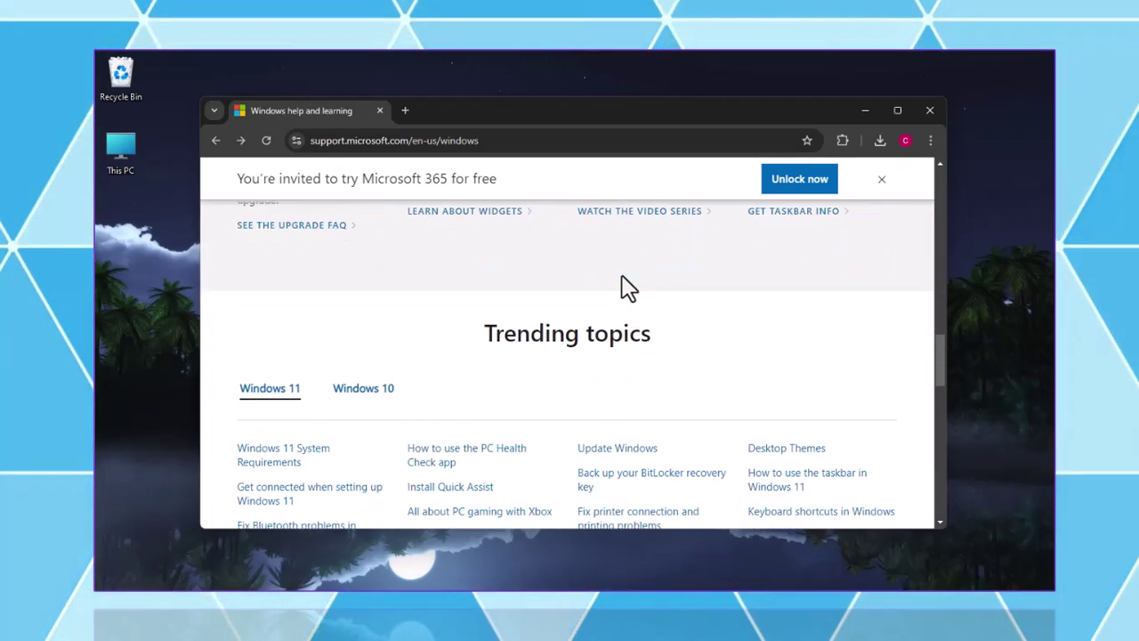
{"action": "scroll", "coordinate": [627, 287], "scroll_direction": "down", "scroll_amount": 2}
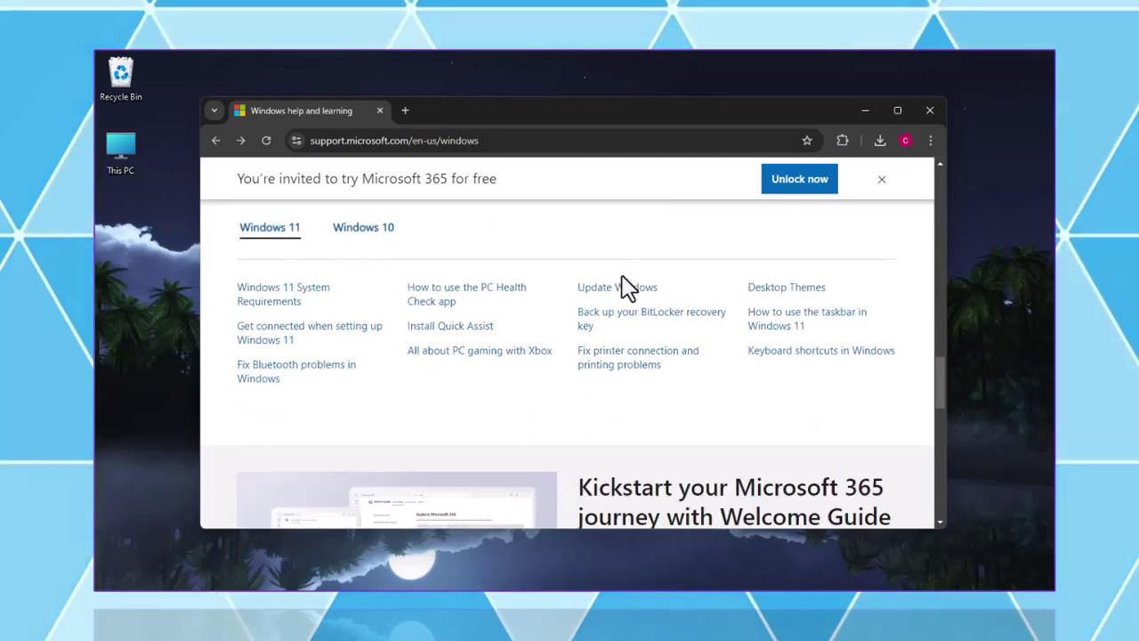
{"action": "left_click", "coordinate": [430, 301]}
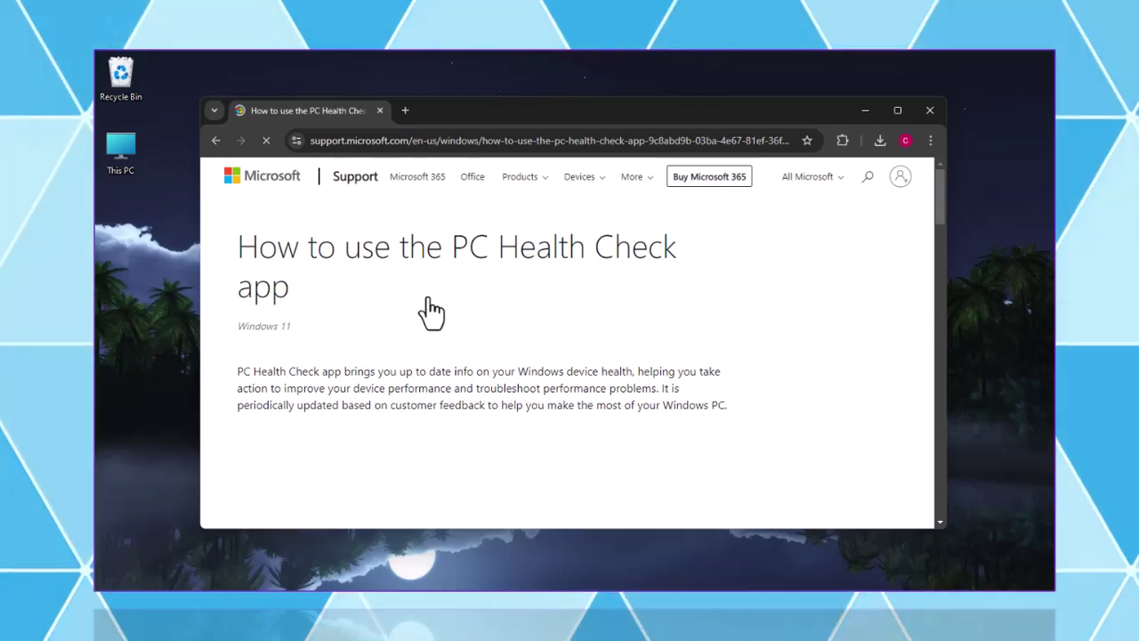
- Download the PC Health Check installer via aka.ms/GetPCHealthCheckApp, run it, and minimize Chrome
{"action": "scroll", "coordinate": [430, 311], "scroll_direction": "down", "scroll_amount": 2}
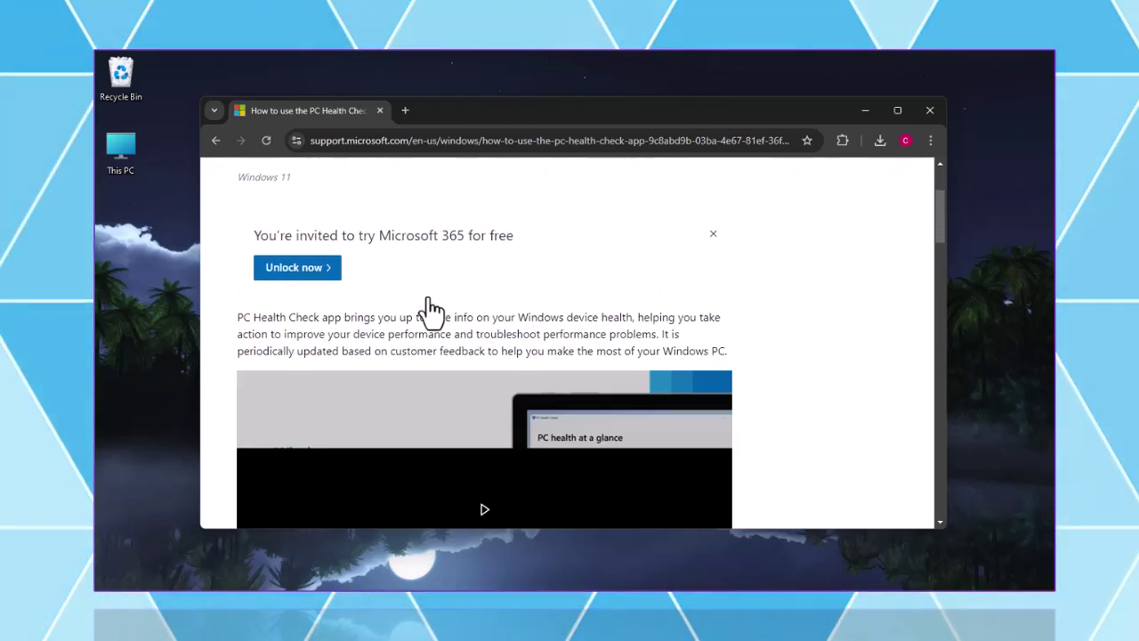
{"action": "scroll", "coordinate": [430, 312], "scroll_direction": "down", "scroll_amount": 1}
{"action": "scroll", "coordinate": [430, 312], "scroll_direction": "down", "scroll_amount": 1}
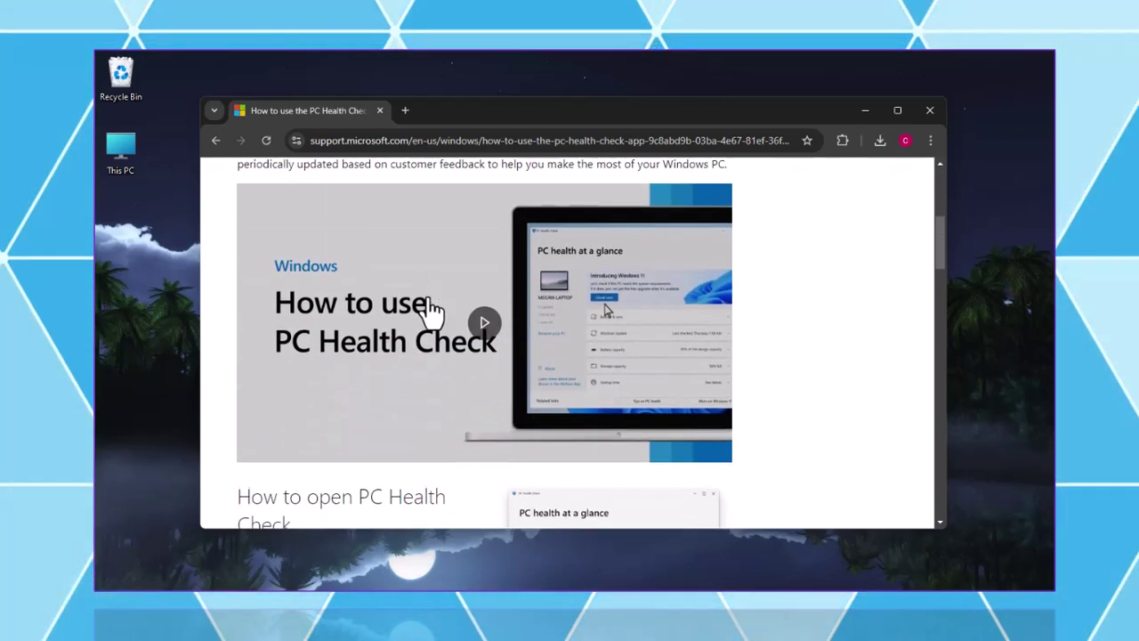
{"action": "scroll", "coordinate": [430, 311], "scroll_direction": "down", "scroll_amount": 1}
{"action": "scroll", "coordinate": [432, 311], "scroll_direction": "down", "scroll_amount": 1}
{"action": "scroll", "coordinate": [431, 312], "scroll_direction": "down", "scroll_amount": 1}
{"action": "scroll", "coordinate": [432, 312], "scroll_direction": "down", "scroll_amount": 1}
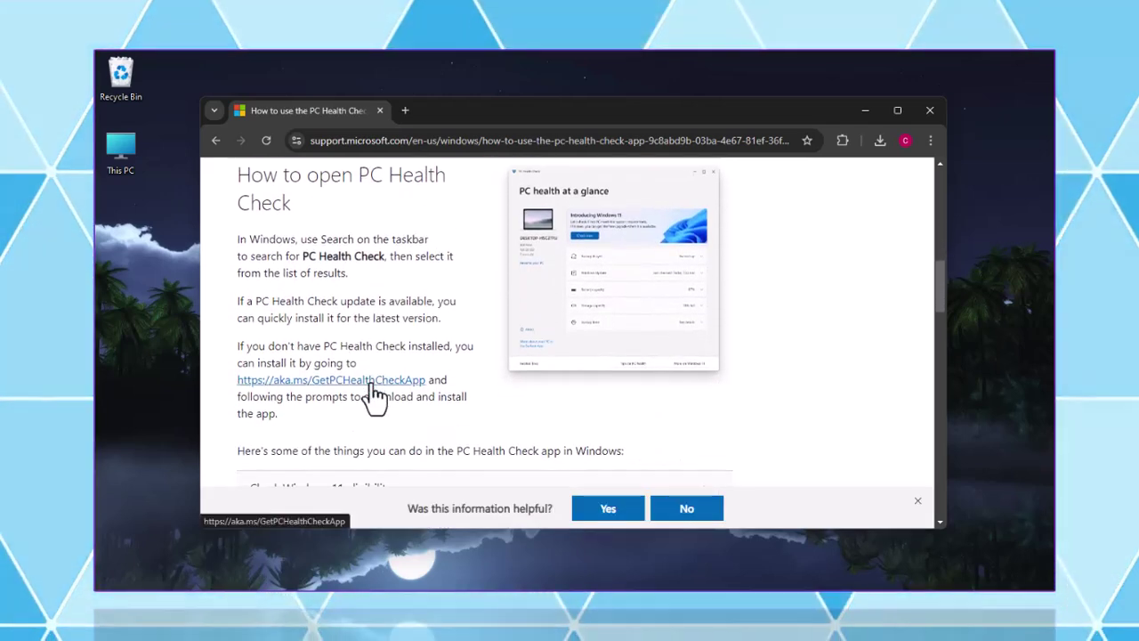
{"action": "left_click", "coordinate": [374, 385]}
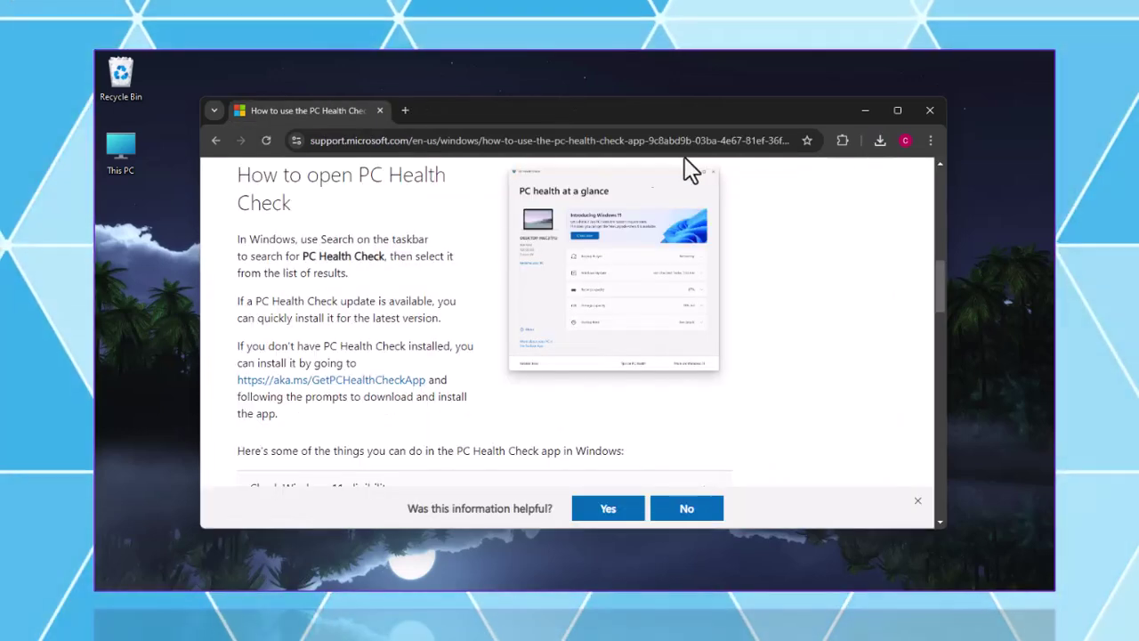
{"action": "left_click", "coordinate": [882, 141]}
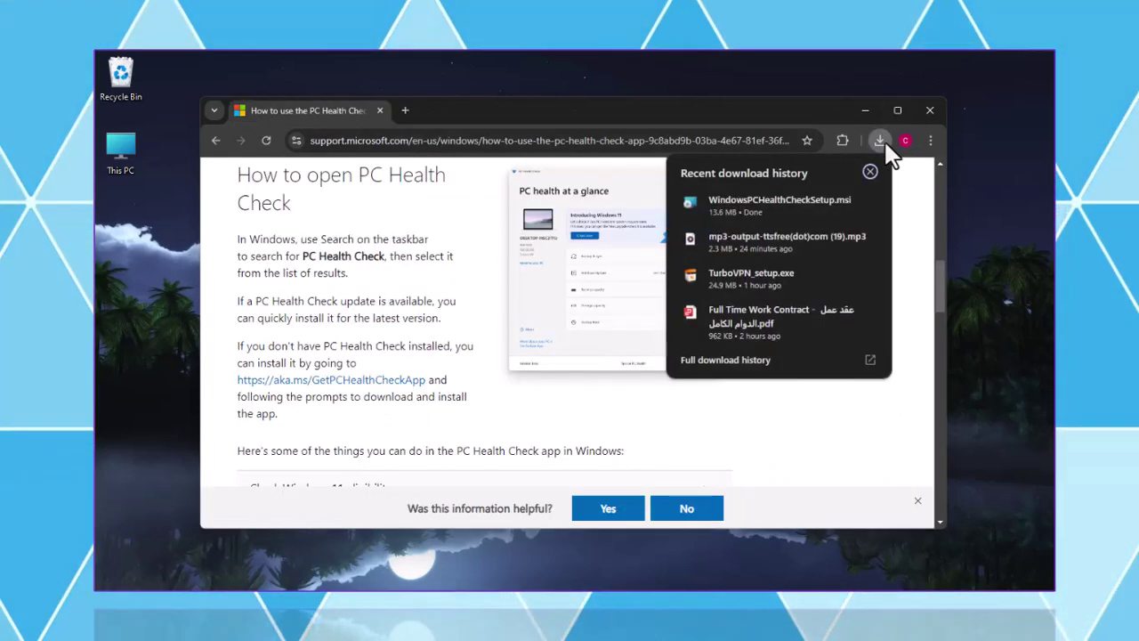
{"action": "left_click", "coordinate": [773, 200]}
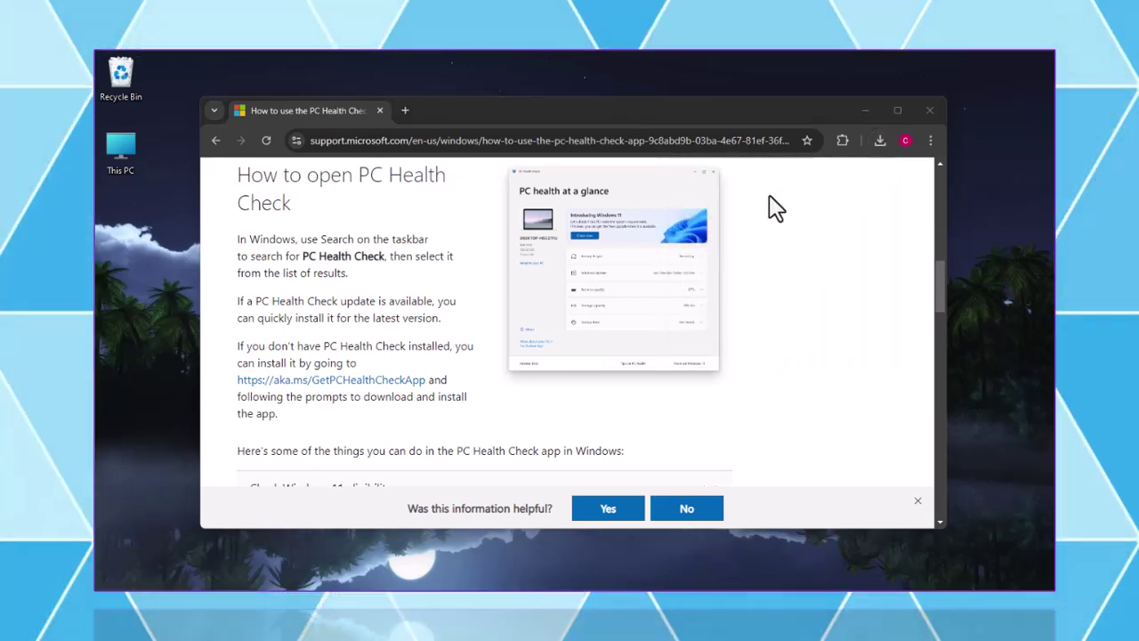
{"action": "left_click", "coordinate": [863, 109]}
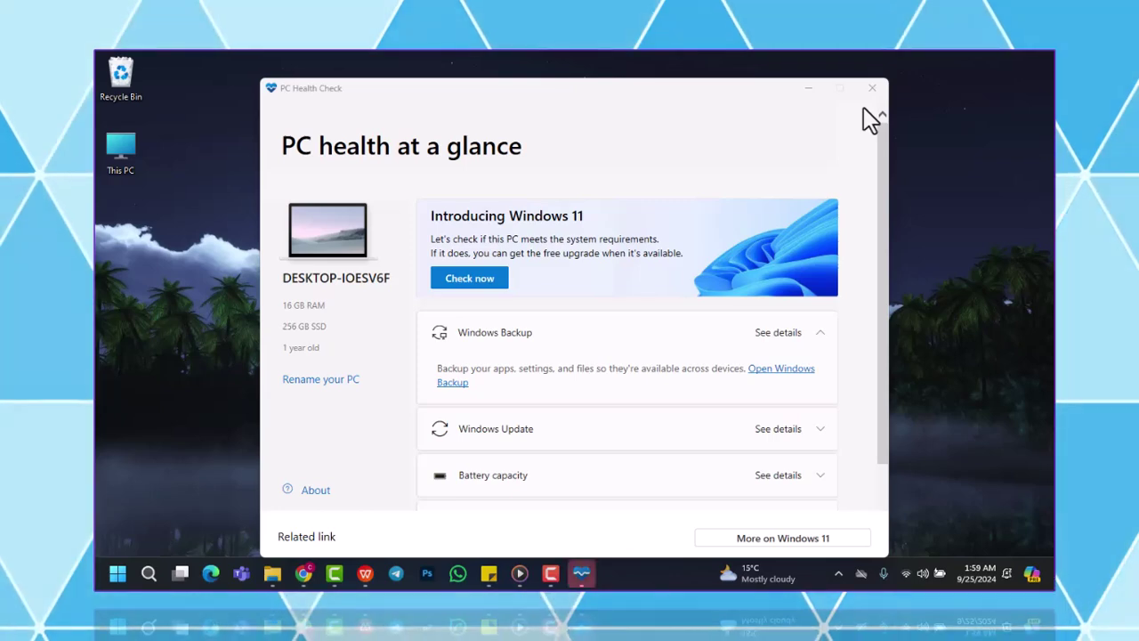
- Run the PC Health Check Windows 11 eligibility check and expand all results
{"action": "left_click", "coordinate": [486, 289]}
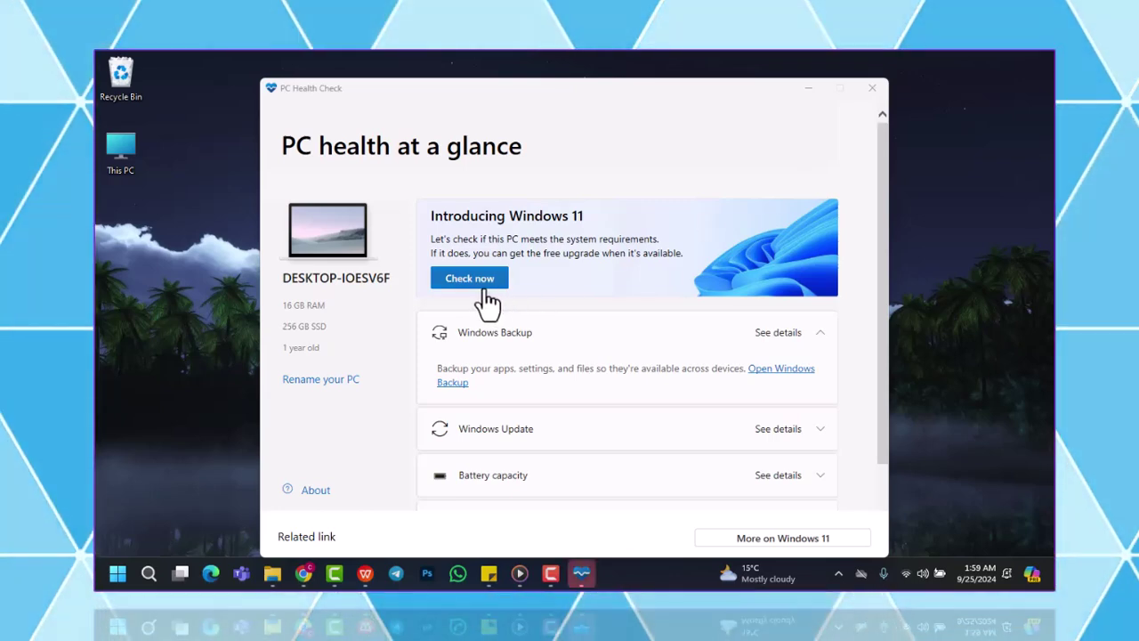
{"action": "left_click", "coordinate": [487, 290]}
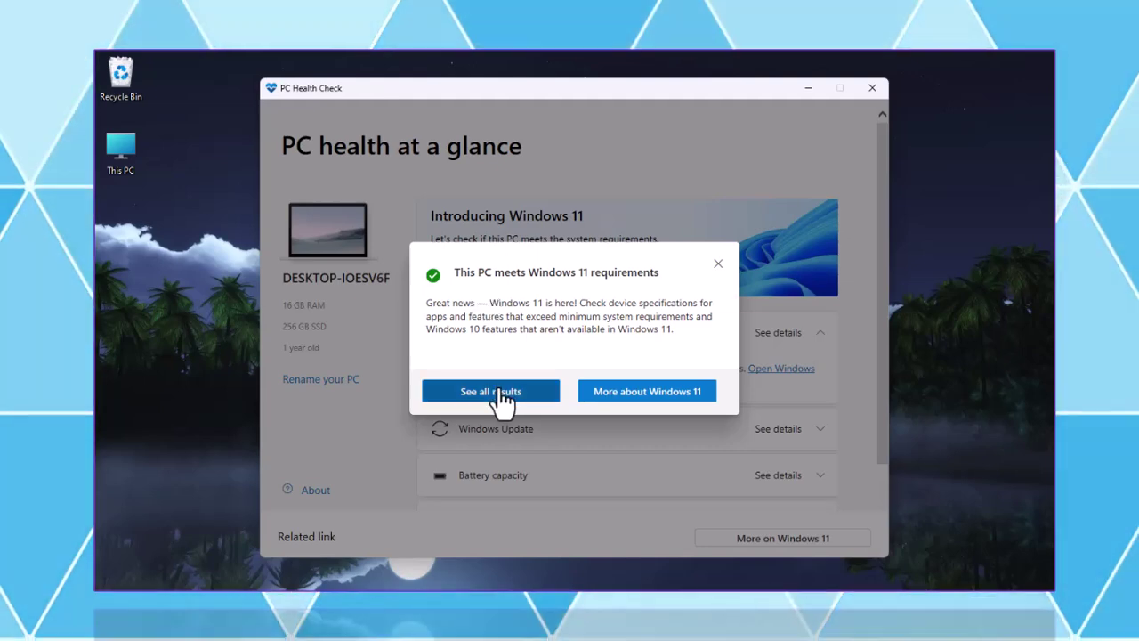
{"action": "left_click", "coordinate": [501, 395]}
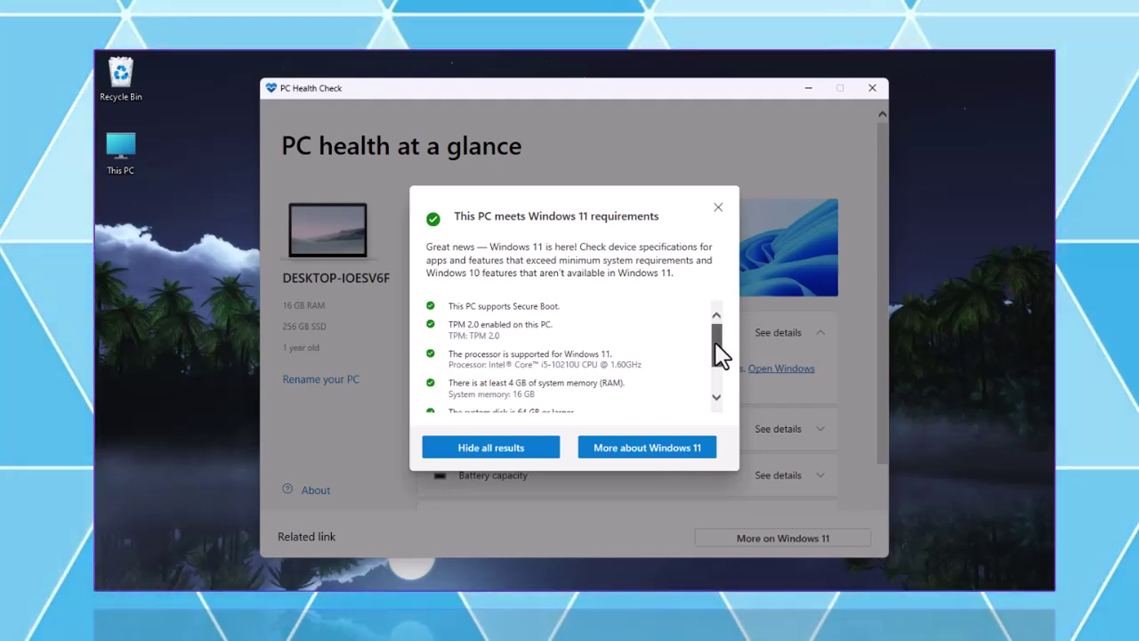
- Review the results list, confirming TPM 2.0 is enabled and every requirement passes
{"action": "mouse_move", "coordinate": [716, 343]}
{"action": "left_mouse_down"}
{"action": "mouse_move", "coordinate": [715, 371]}
{"action": "mouse_move", "coordinate": [707, 330]}
{"action": "left_mouse_up"}
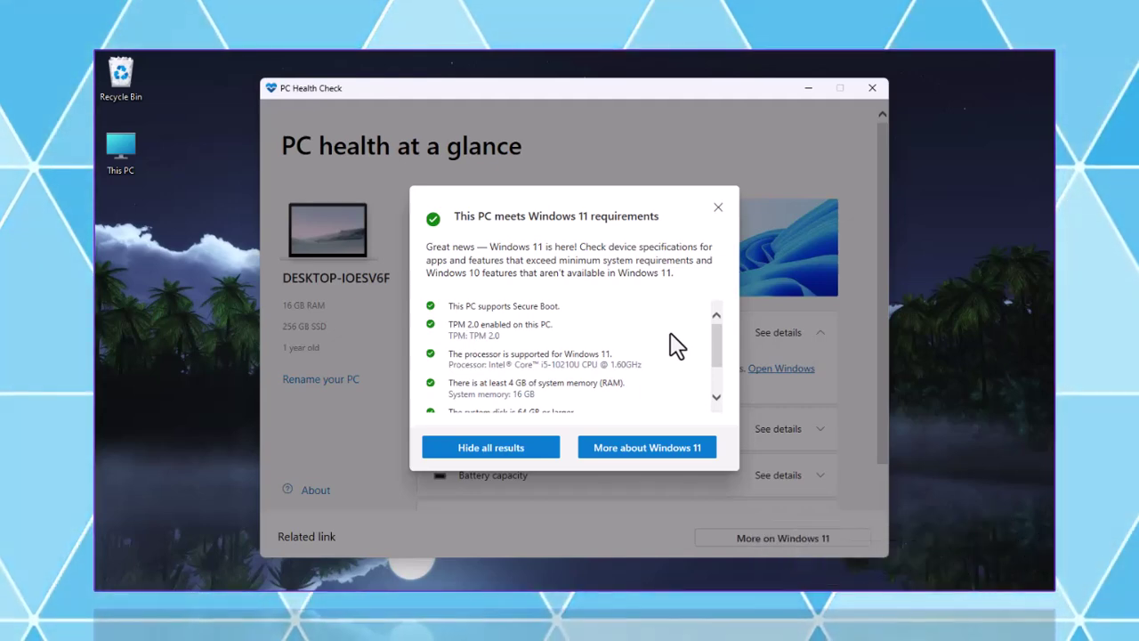
{"action": "scroll", "coordinate": [676, 345], "scroll_direction": "down", "scroll_amount": 1}
{"action": "scroll", "coordinate": [676, 346], "scroll_direction": "down", "scroll_amount": 1}
{"action": "scroll", "coordinate": [676, 345], "scroll_direction": "down", "scroll_amount": 2}
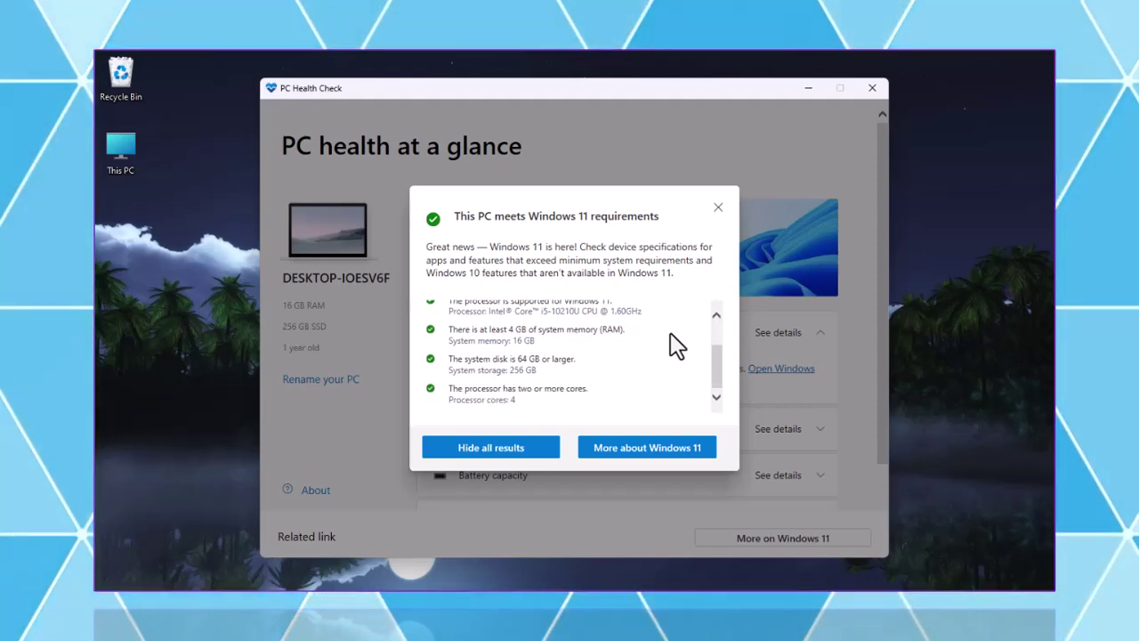
{"action": "scroll", "coordinate": [676, 345], "scroll_direction": "up", "scroll_amount": 1}
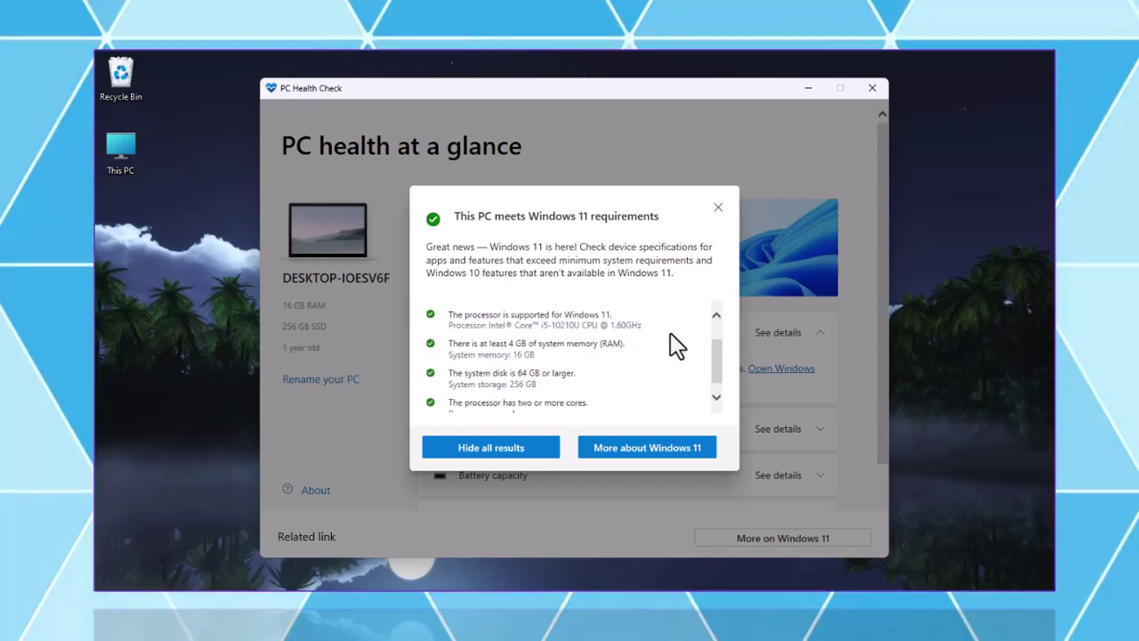